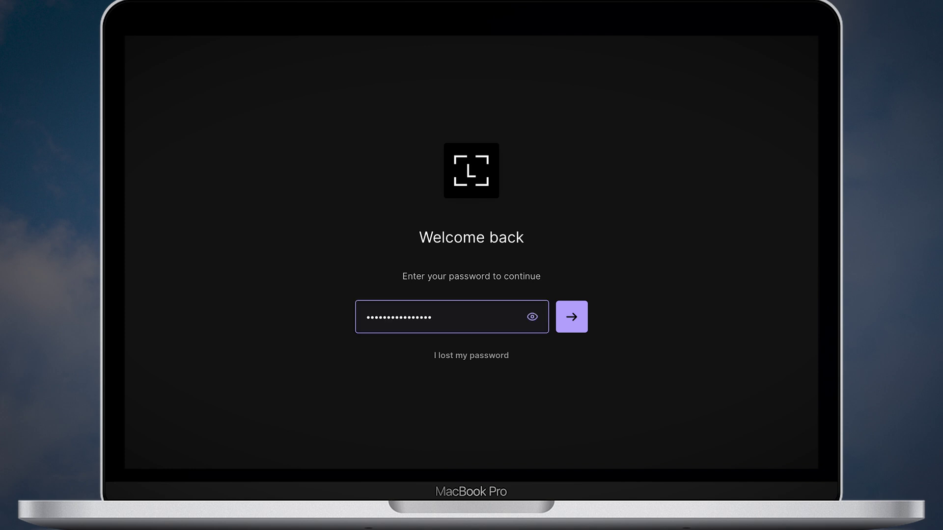
# Step: Unlock Ledger Live with the entered password and view the Accounts page with balances
pyautogui.press('Return')
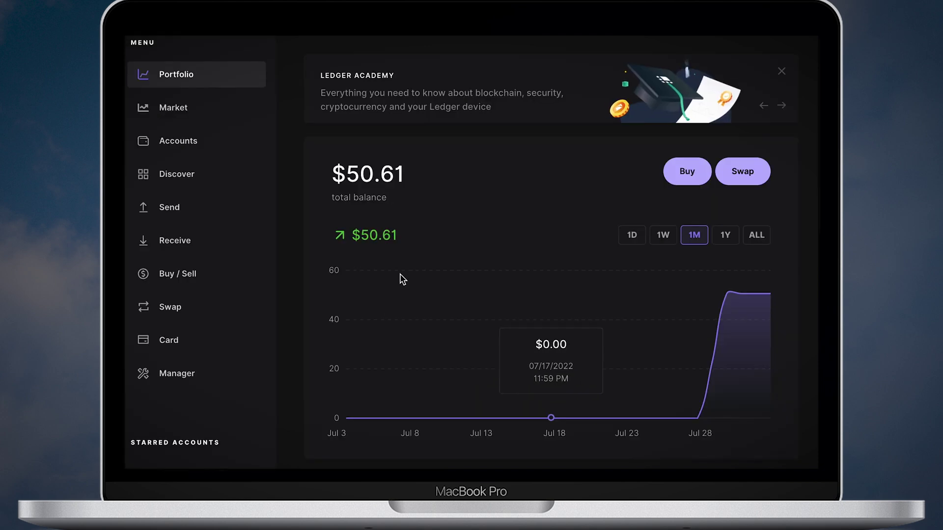
pyautogui.click(179, 150)
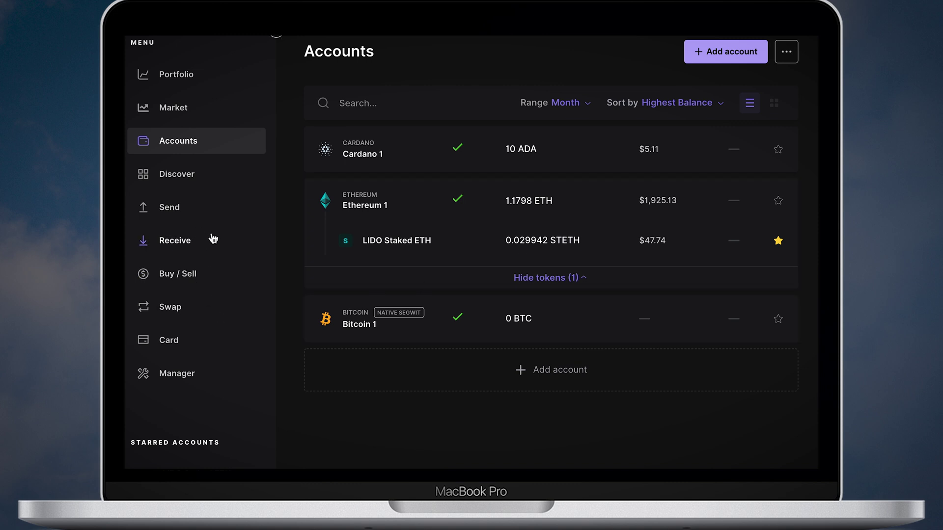
pyautogui.click(186, 177)
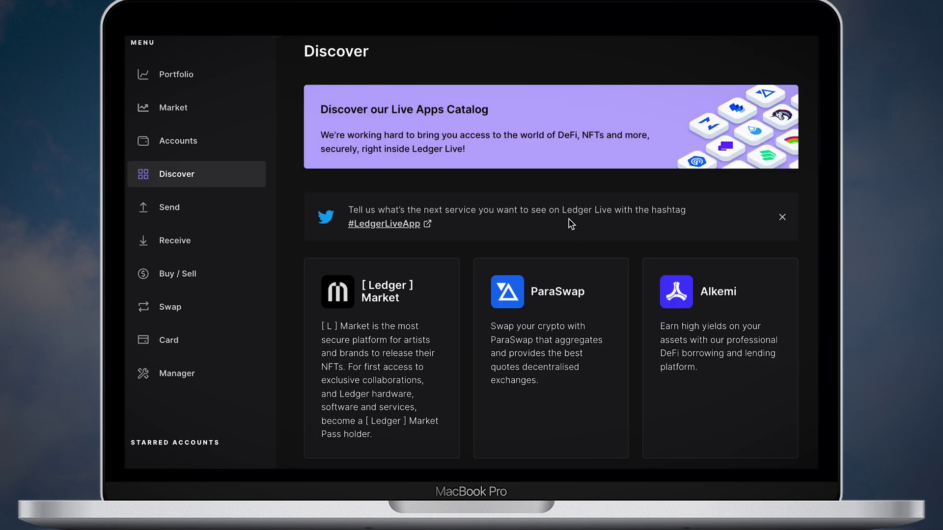
pyautogui.scroll(-3, 571, 224)
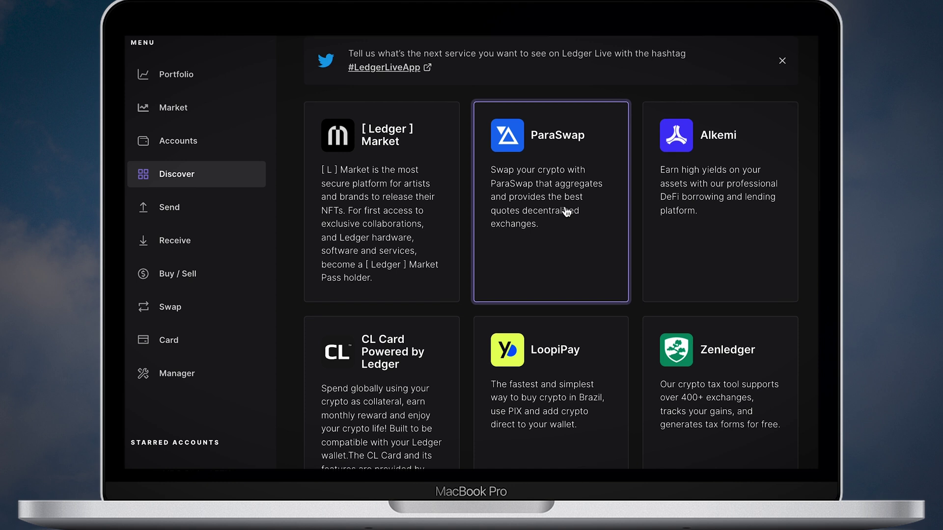
pyautogui.scroll(-8, 565, 212)
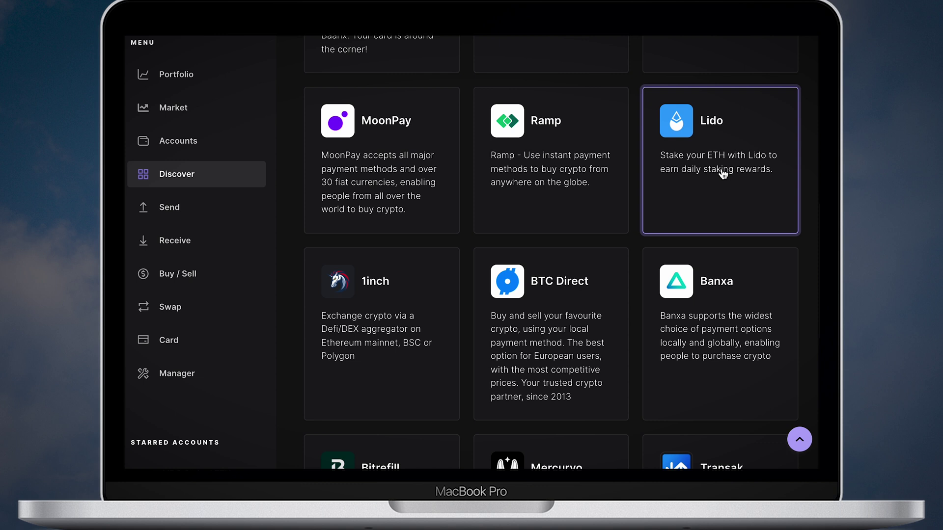
pyautogui.click(722, 173)
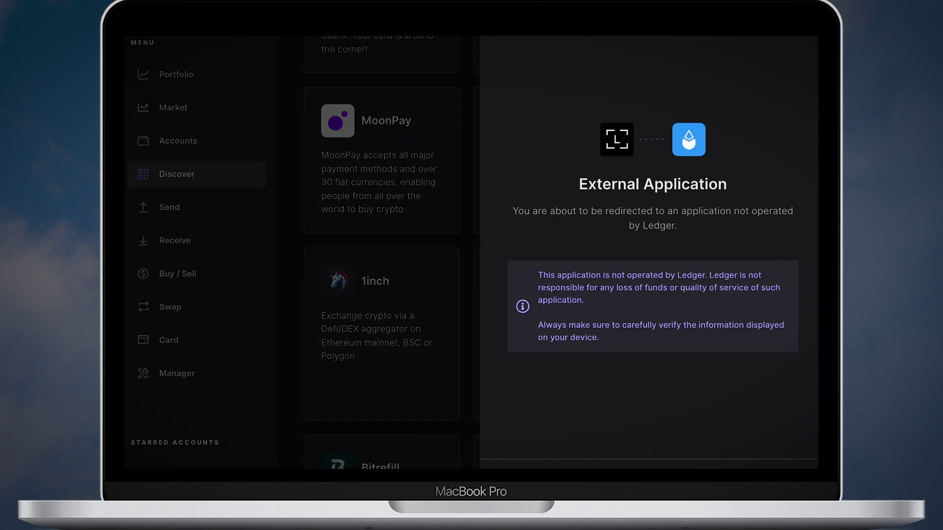
pyautogui.press('Return')
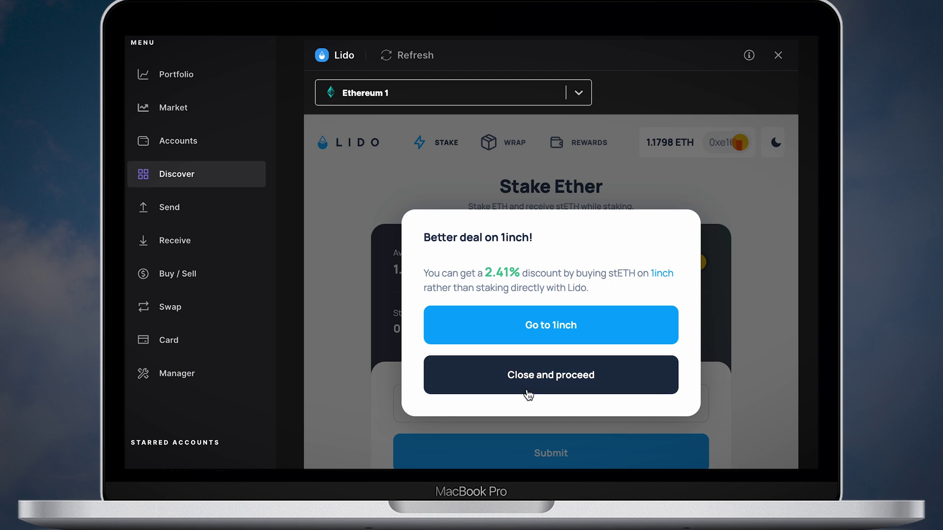
pyautogui.click(497, 390)
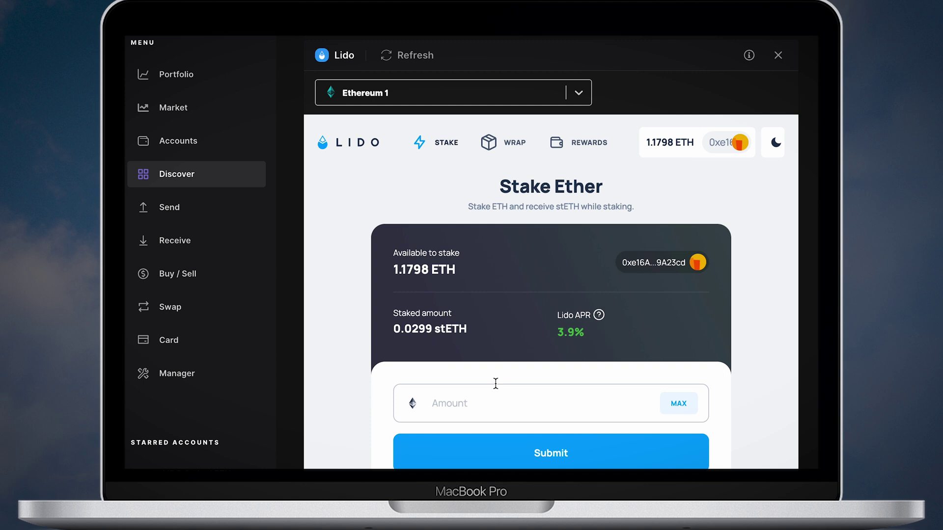
# Step: Launch the ParaSwap live app from Discover, past the external app notice and Arbitrum announcement
pyautogui.click(179, 181)
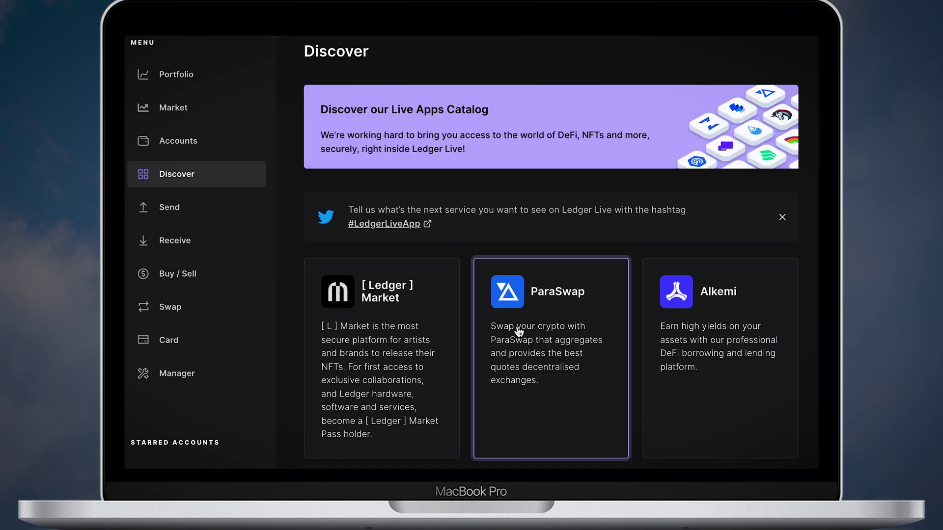
pyautogui.scroll(-1, 543, 332)
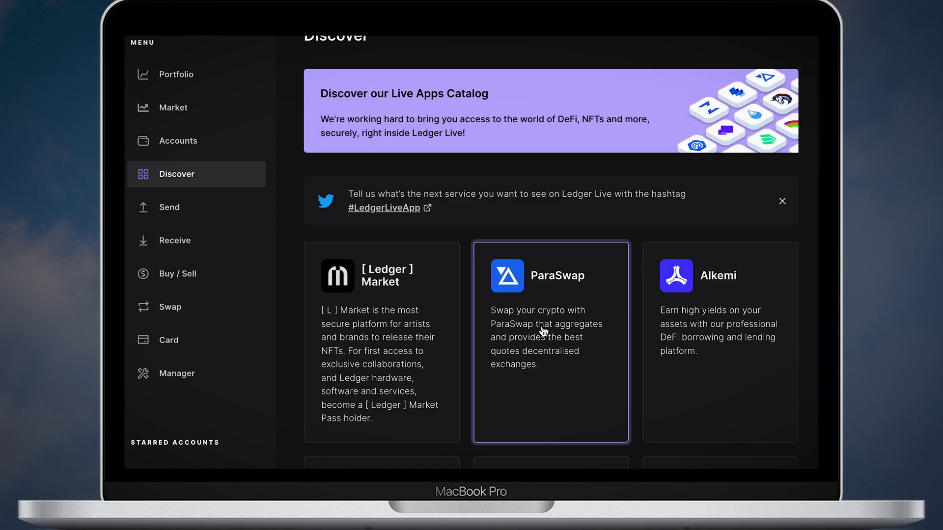
pyautogui.click(548, 321)
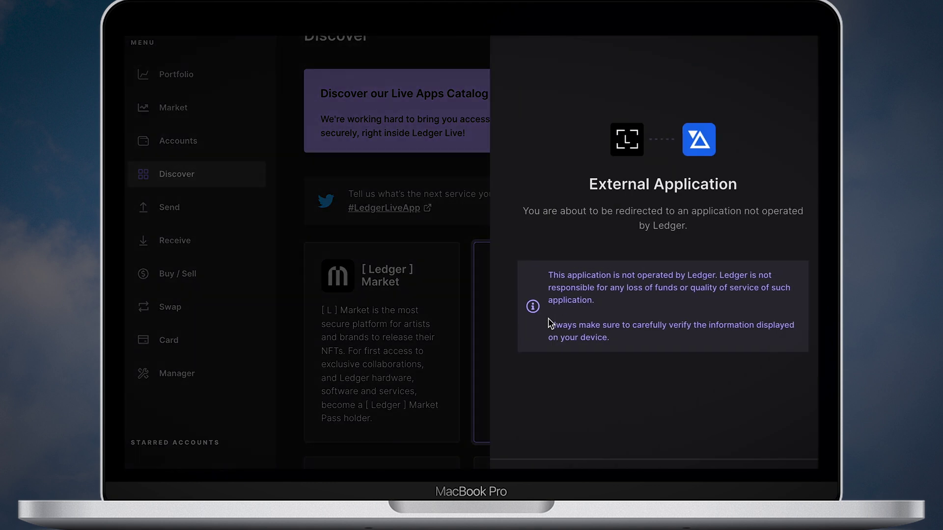
pyautogui.click(713, 465)
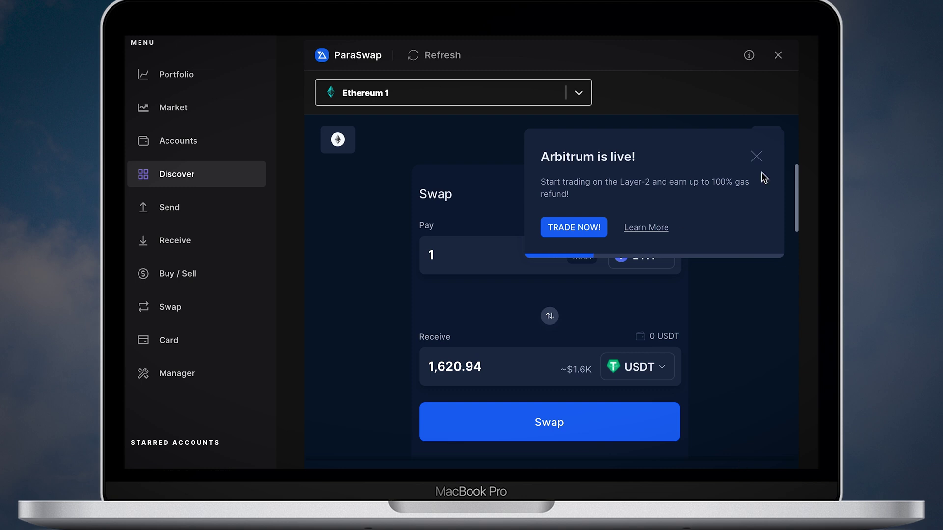
pyautogui.click(756, 156)
# Step: Import STETH by searching 'stEth' and set it as the token to receive
pyautogui.click(637, 367)
pyautogui.write('st')
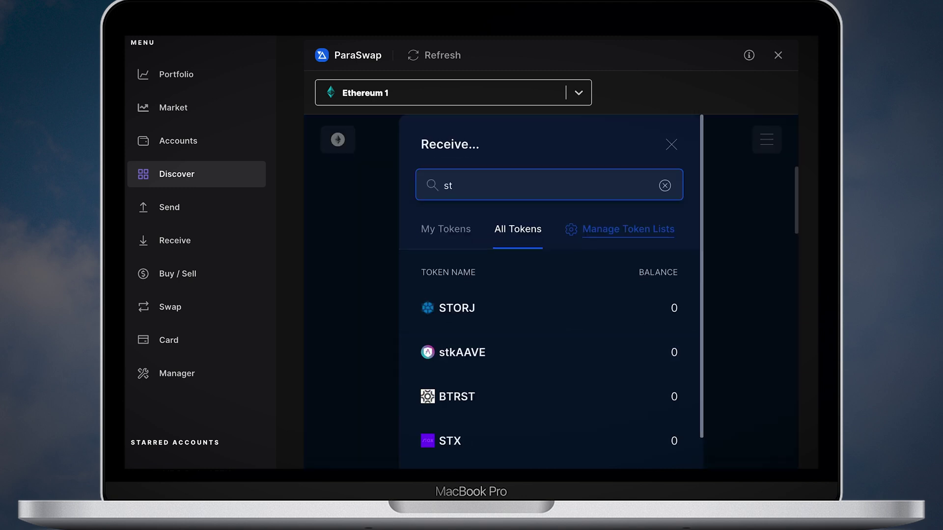
pyautogui.write('Eth')
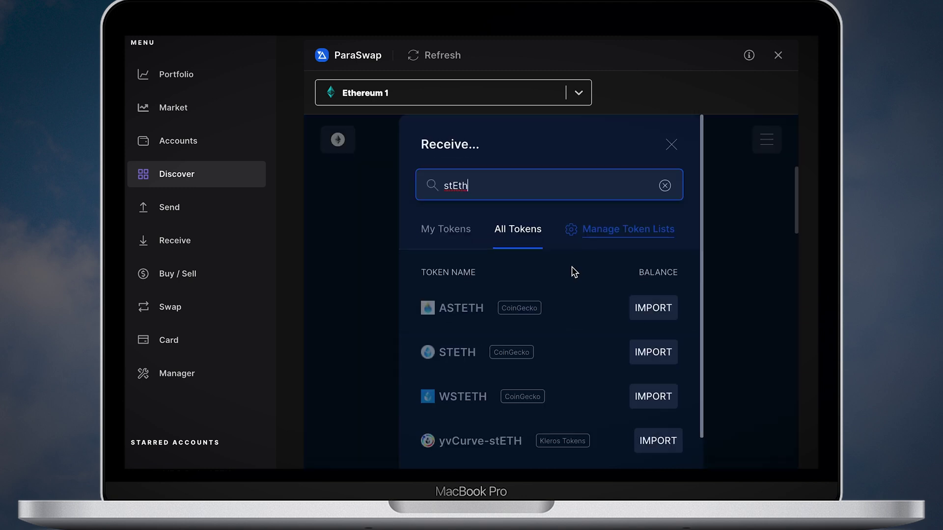
pyautogui.click(647, 361)
pyautogui.click(611, 302)
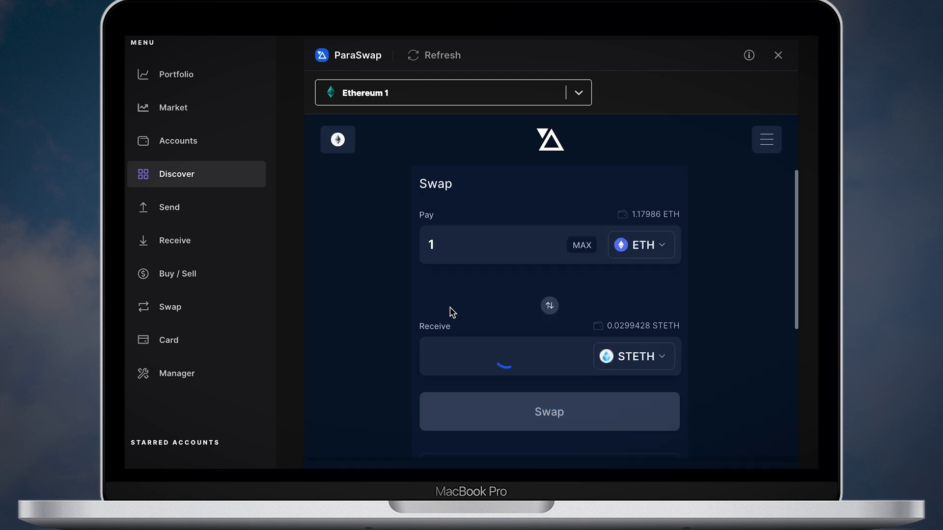
# Step: Enter 0.1 ETH as the pay amount and compare the exchange quotes
pyautogui.click(467, 244)
pyautogui.press('BackSpace')
pyautogui.write('0.1')
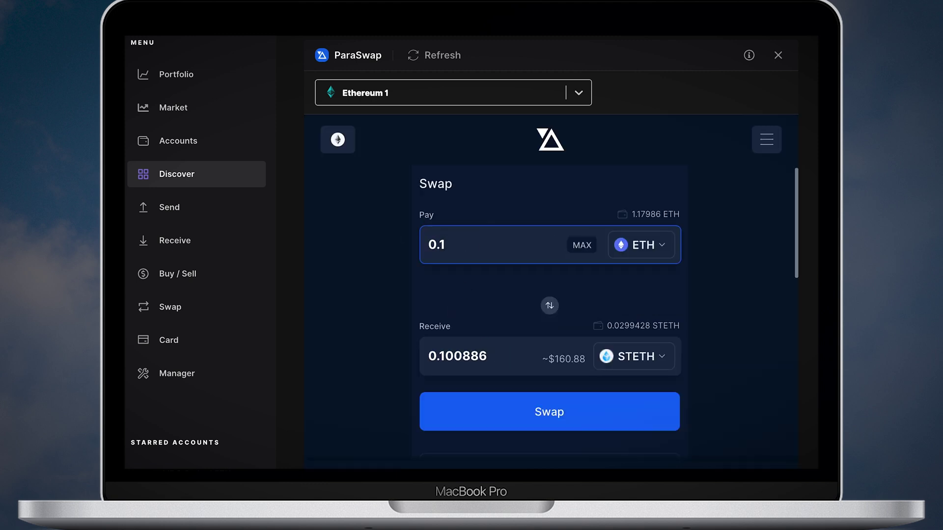
pyautogui.scroll(-10, 310, 333)
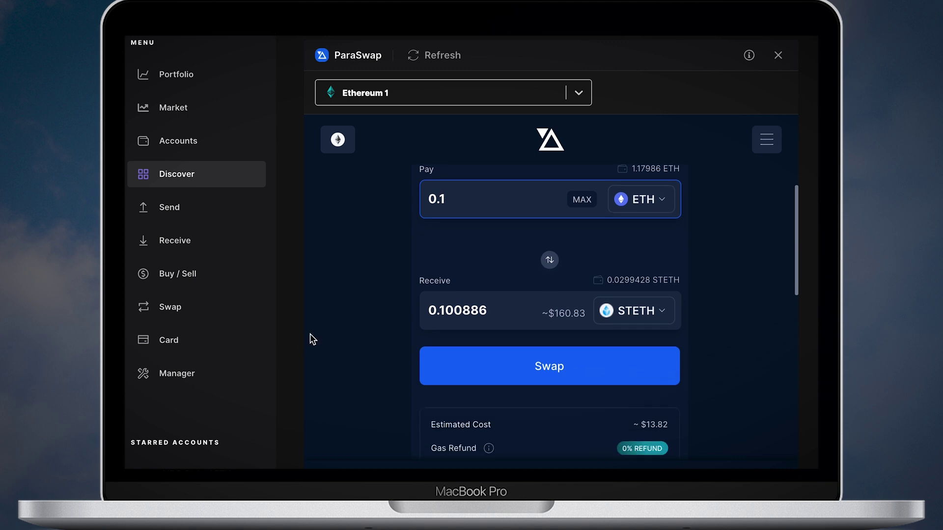
pyautogui.scroll(-5, 634, 273)
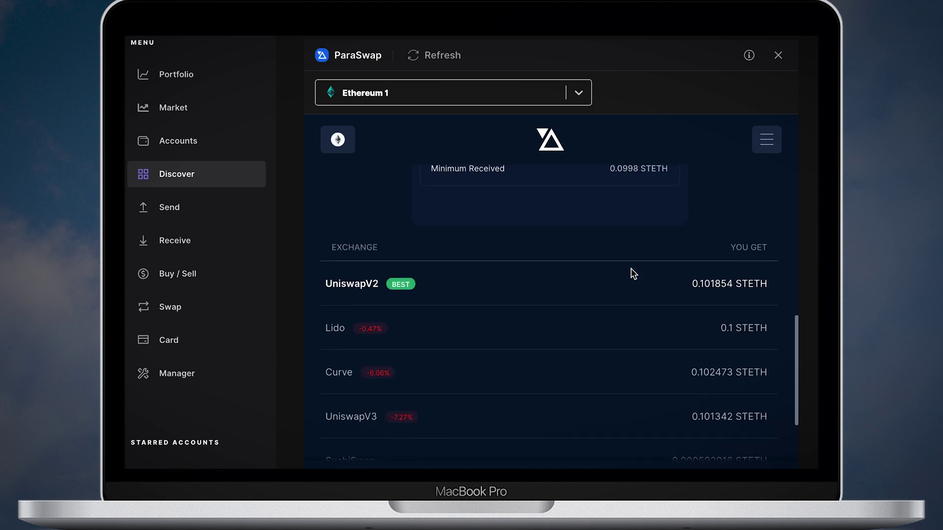
pyautogui.scroll(12, 632, 273)
# Step: Set max slippage to 1% and confirm the 0.1 ETH to STETH order for device signing
pyautogui.click(555, 400)
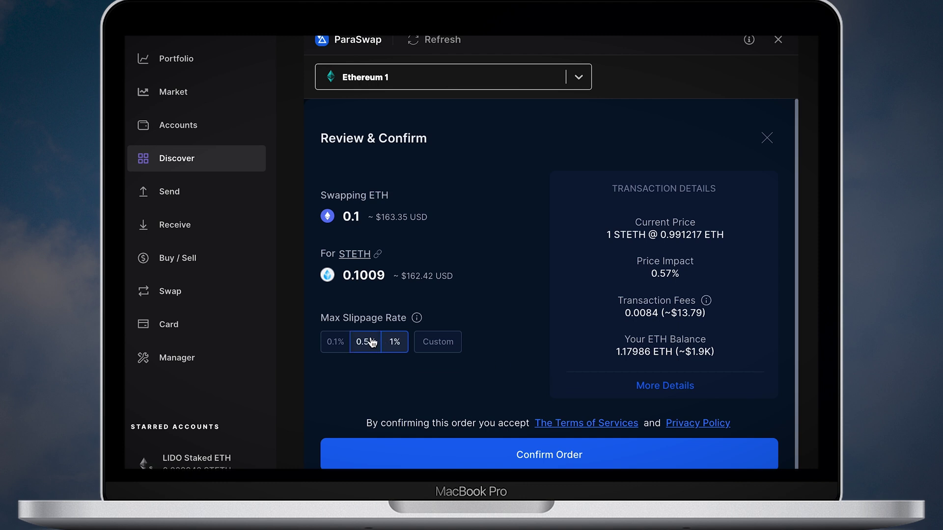
pyautogui.click(372, 342)
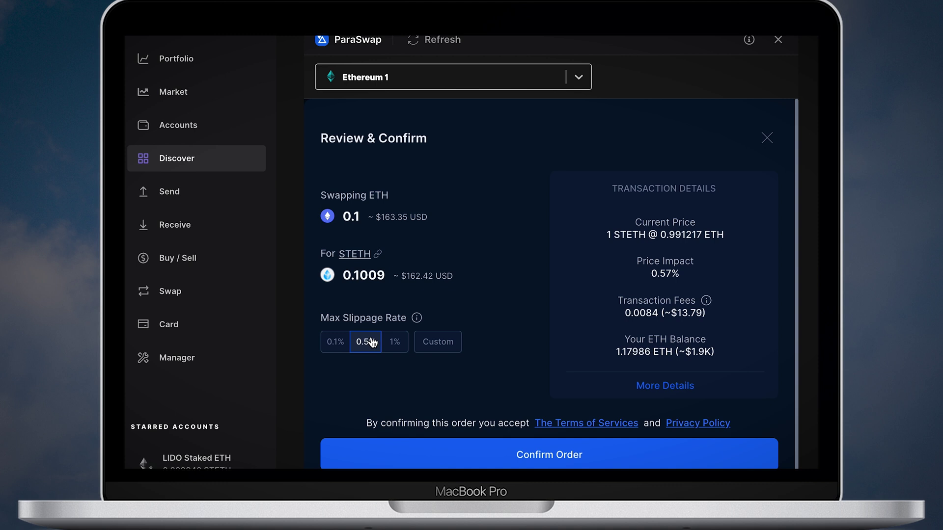
pyautogui.click(395, 344)
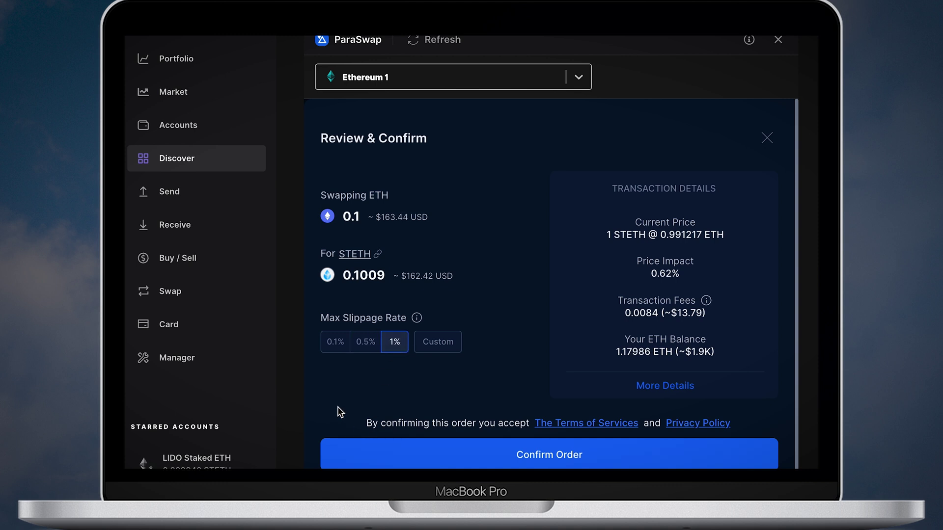
pyautogui.click(519, 450)
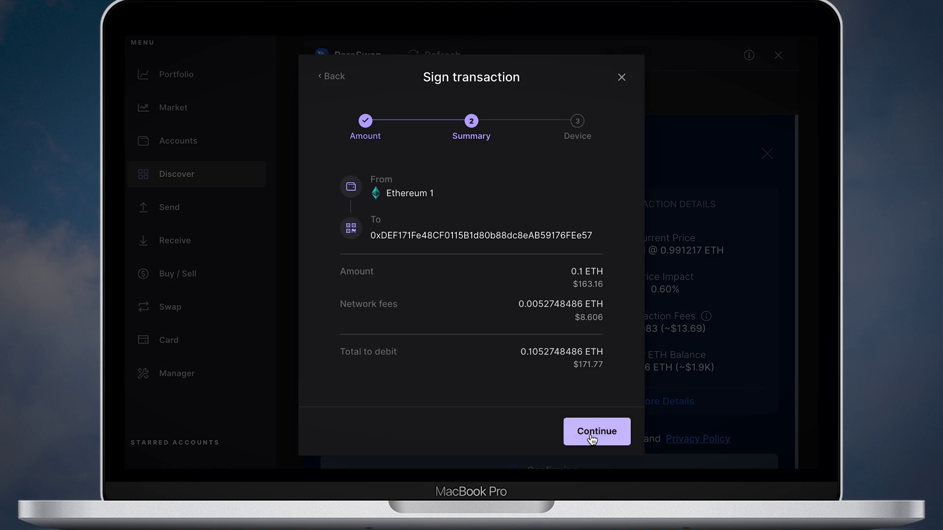
pyautogui.click(592, 433)
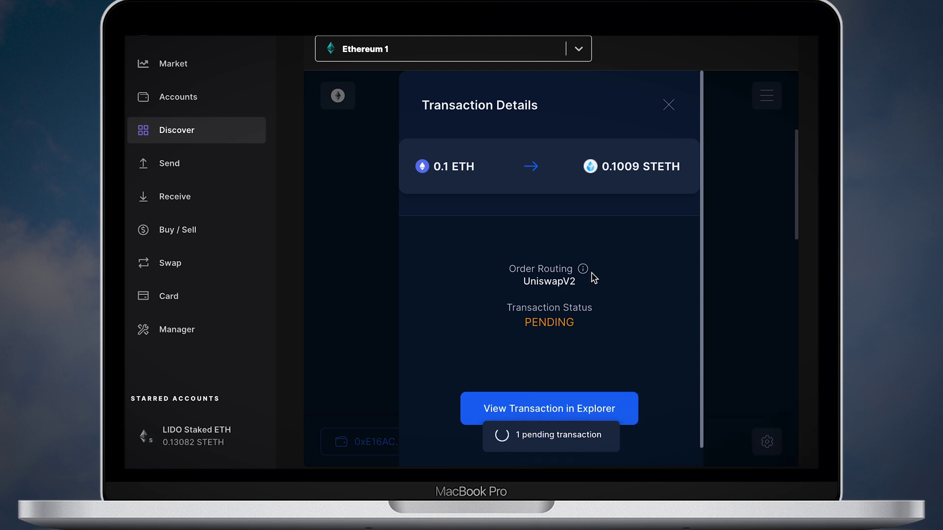
pyautogui.click(549, 410)
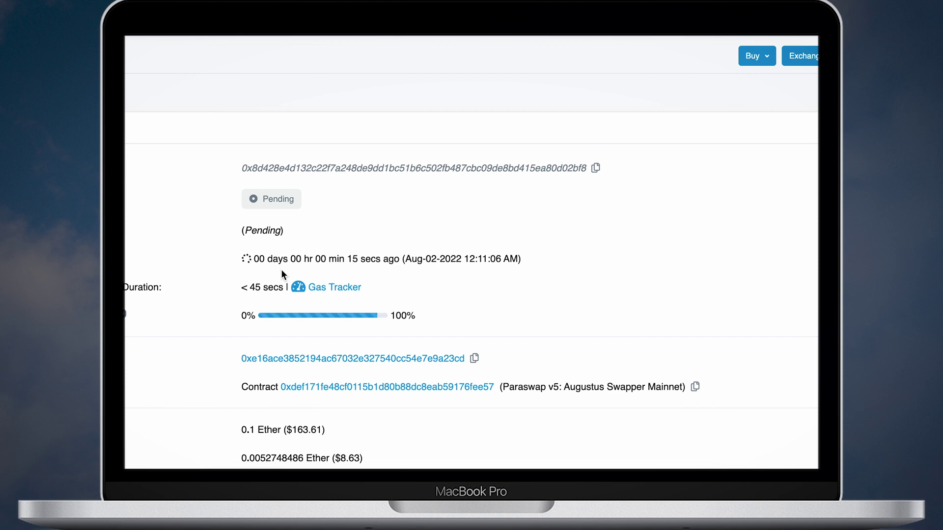
pyautogui.scroll(-1, 235, 278)
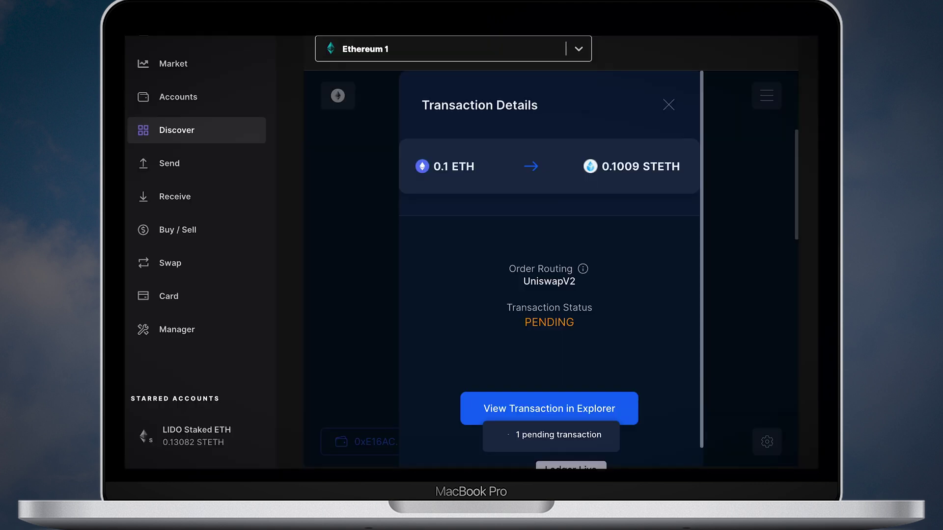
pyautogui.scroll(-1, 521, 307)
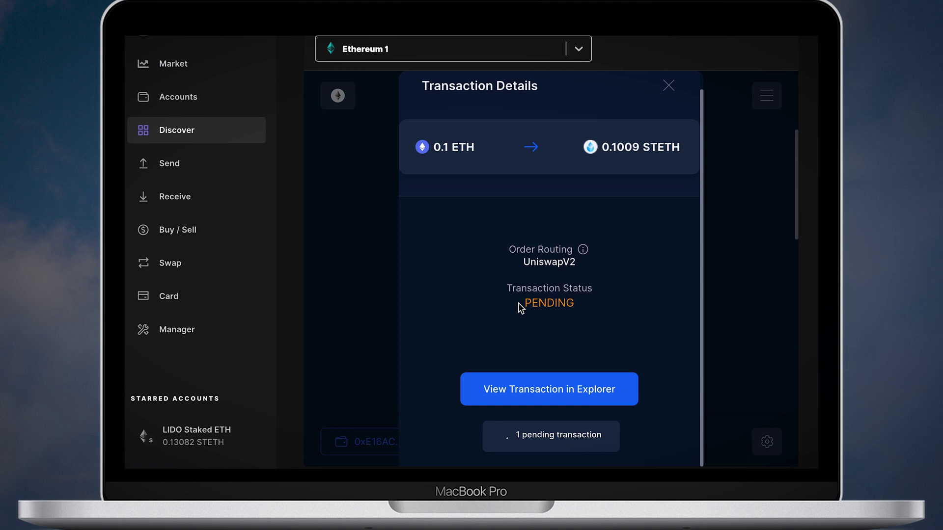
# Step: Close the swap details, verify 0.10088 STETH arrived in LIDO Staked ETH, then return to Discover
pyautogui.moveTo(584, 251)
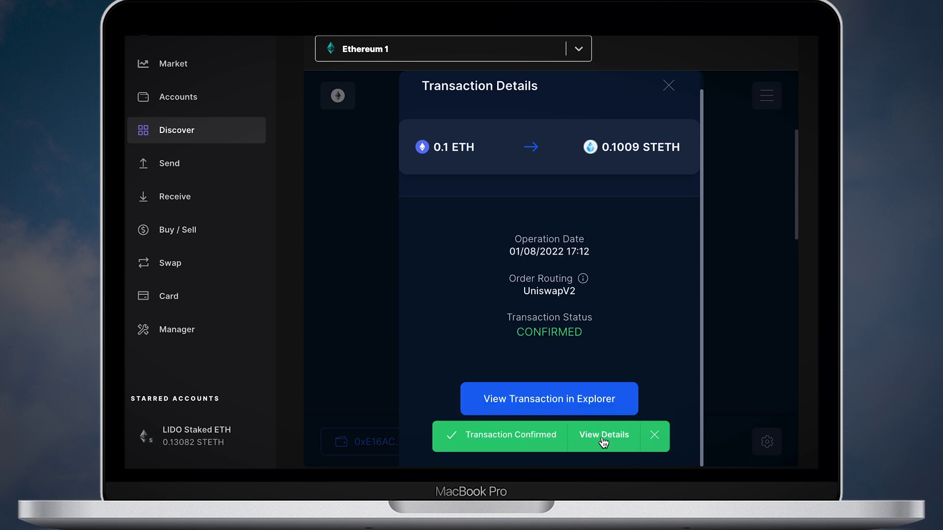
pyautogui.click(669, 86)
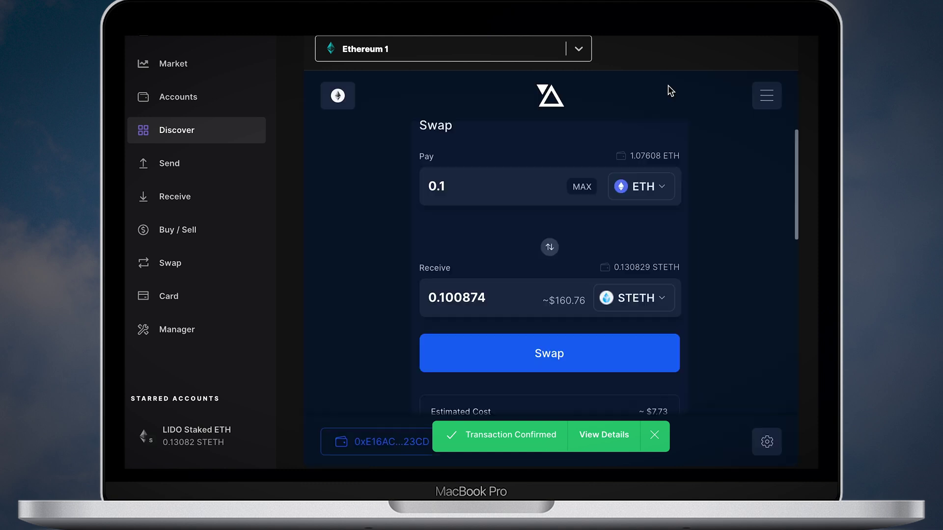
pyautogui.click(175, 98)
pyautogui.click(397, 147)
pyautogui.scroll(-5, 599, 281)
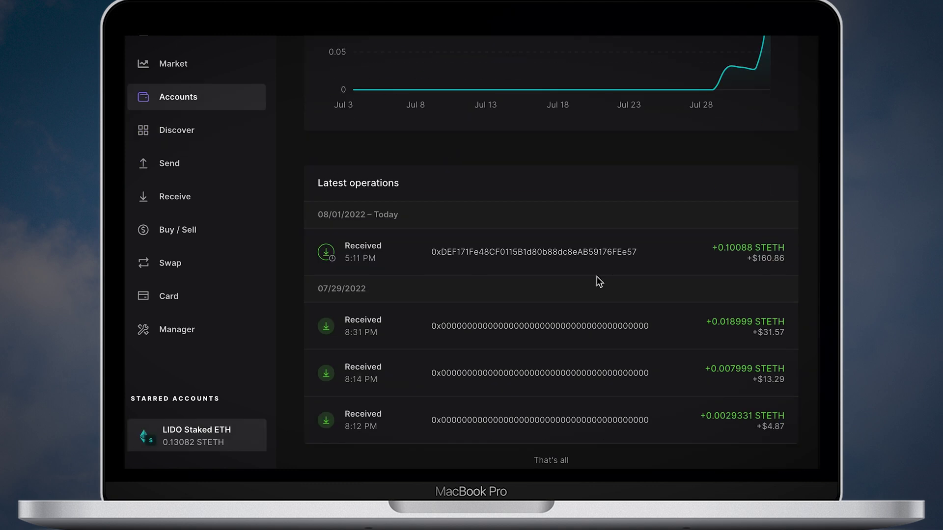
pyautogui.scroll(5, 555, 239)
pyautogui.click(177, 130)
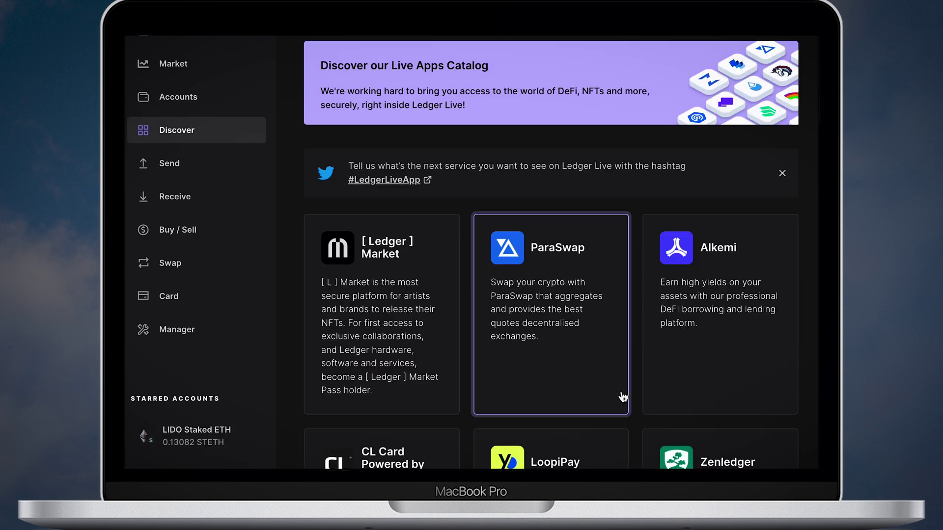
pyautogui.scroll(-10, 563, 333)
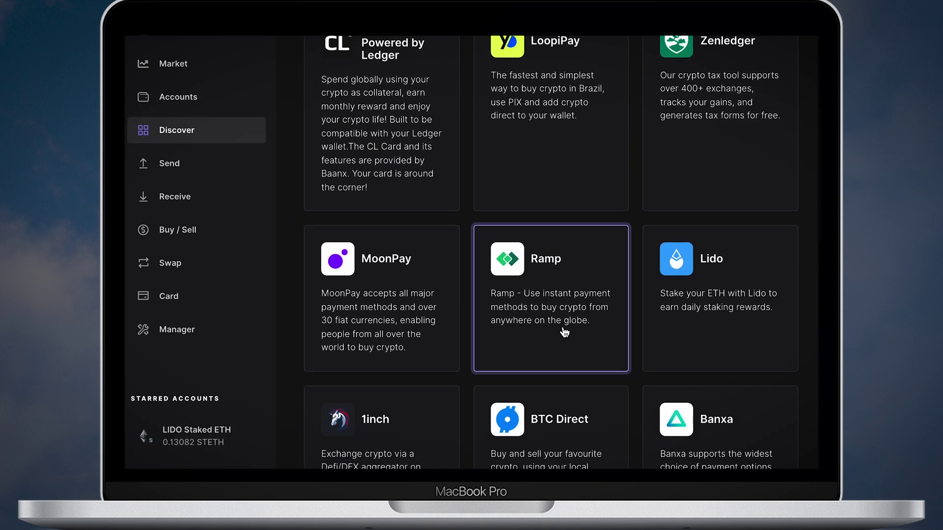
# Step: View Lido's reward history with the 0.10088659 stETH transfer, then select the stake.lido.fi/rewards address
pyautogui.click(705, 231)
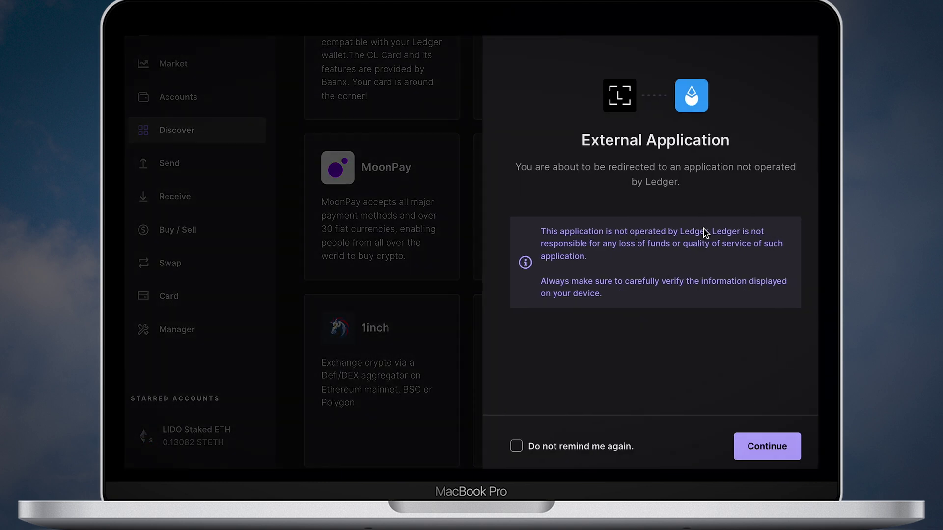
pyautogui.click(757, 448)
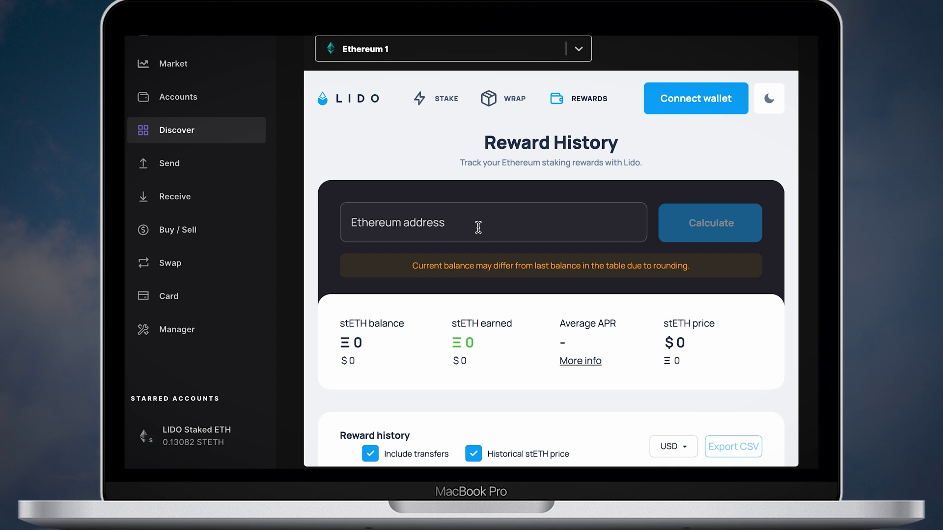
pyautogui.click(478, 227)
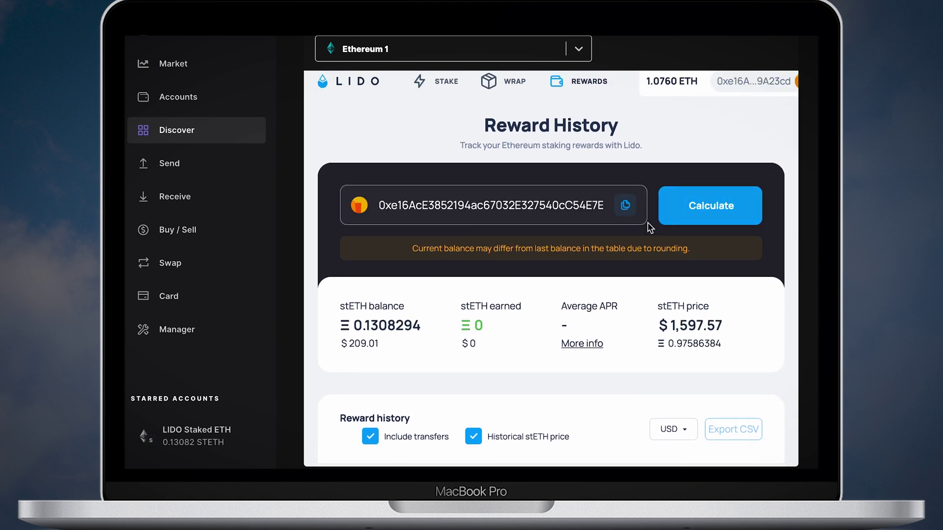
pyautogui.scroll(-3, 498, 307)
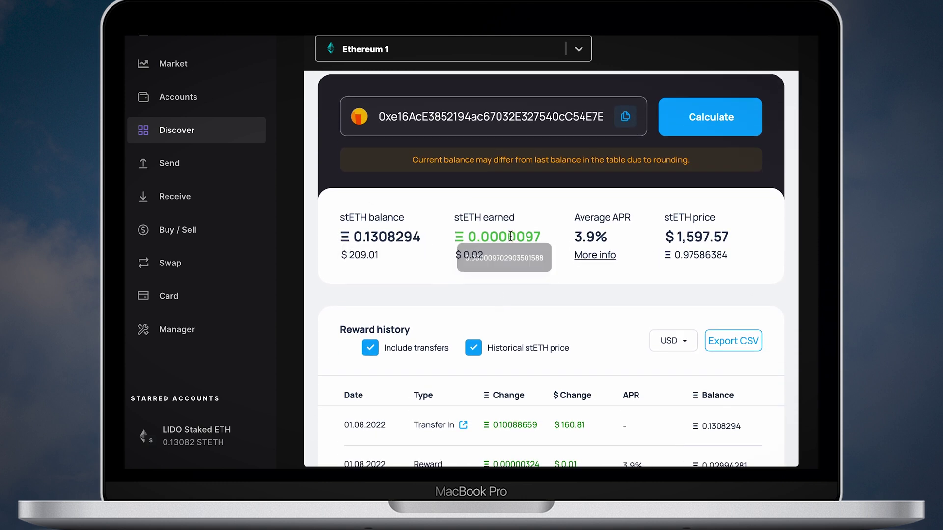
pyautogui.scroll(-5, 624, 239)
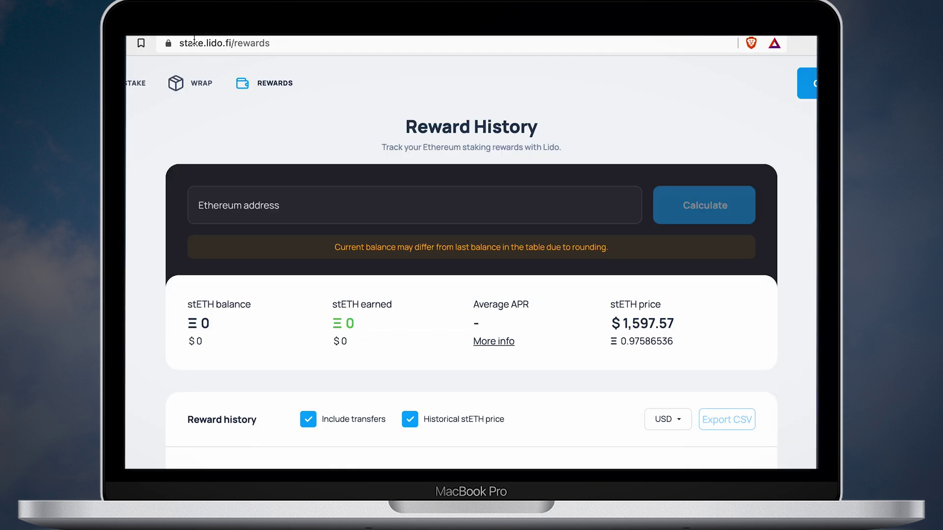
pyautogui.click(257, 48)
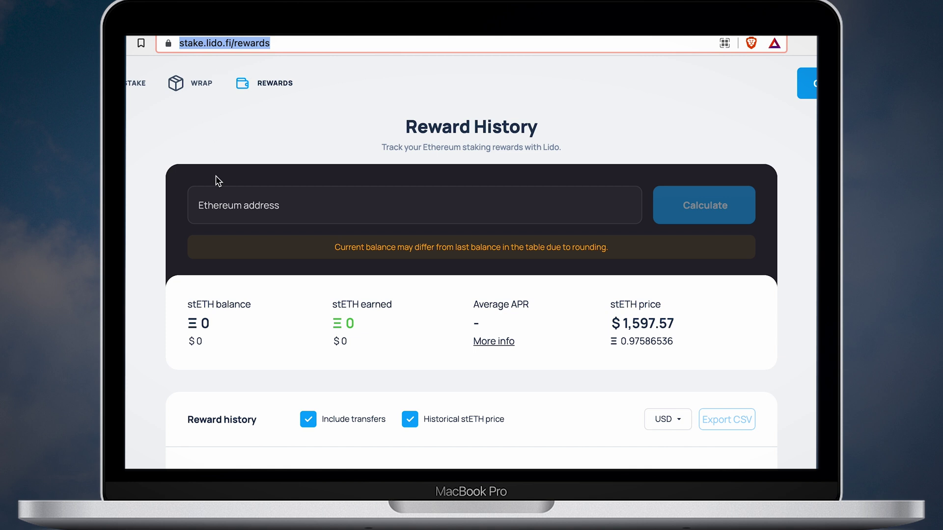
# Step: Paste the wallet address and calculate rewards: 0.1308294 stETH balance, 0.0000097 earned, 3.9% APR
pyautogui.click(227, 207)
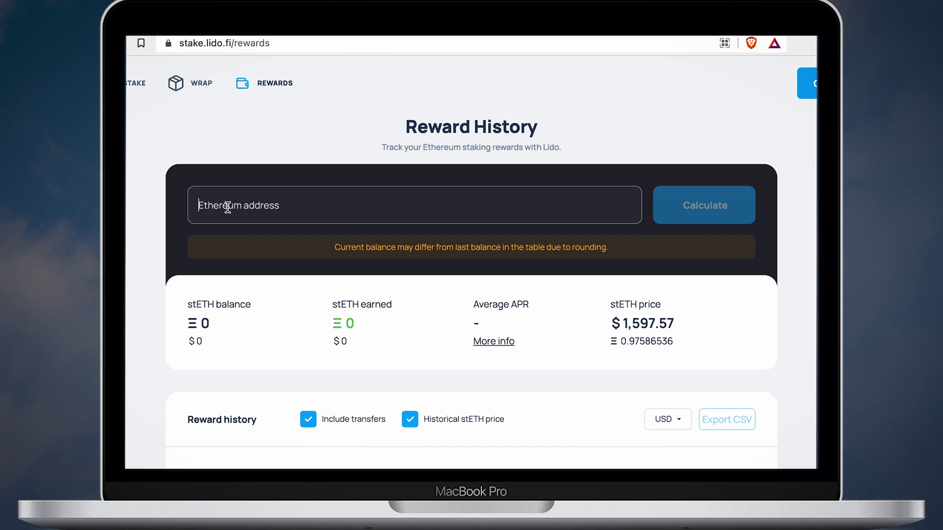
pyautogui.write('0xe16AcE3852194ac67032E327540cC54E7E9A23cd')
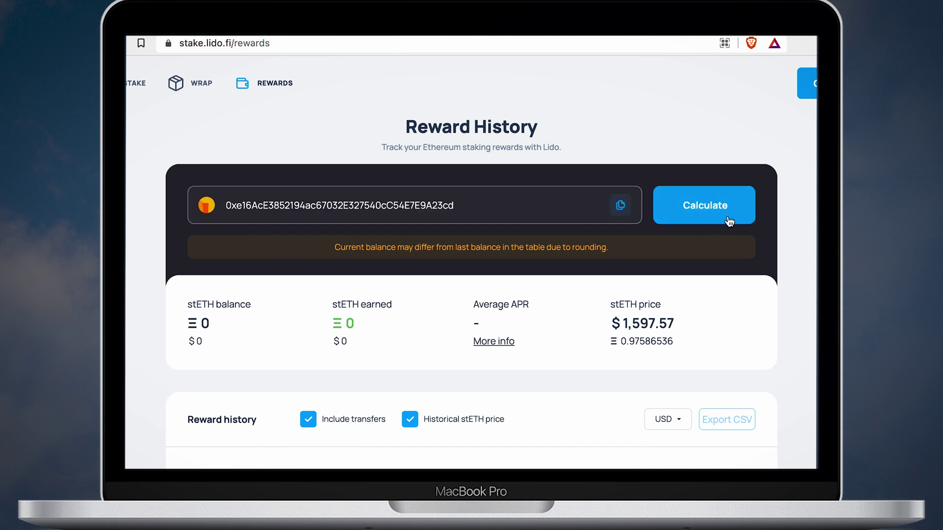
pyautogui.click(729, 221)
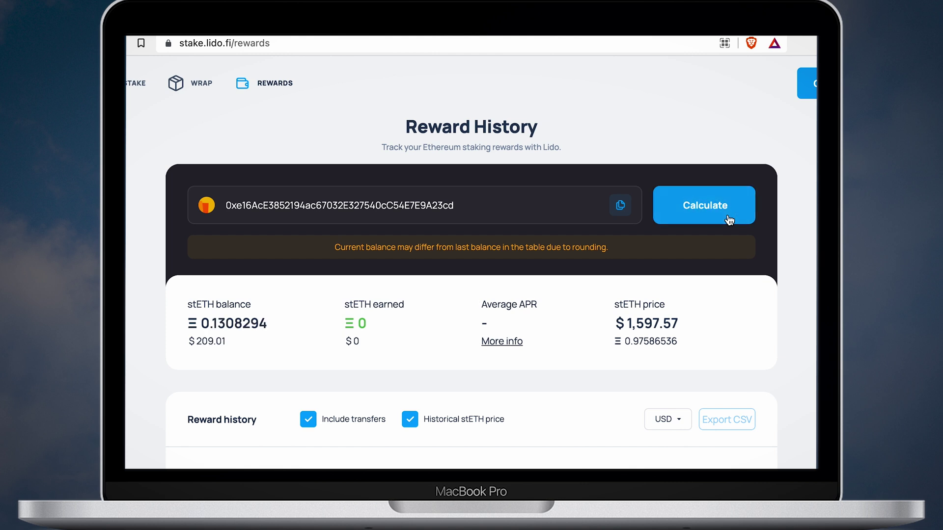